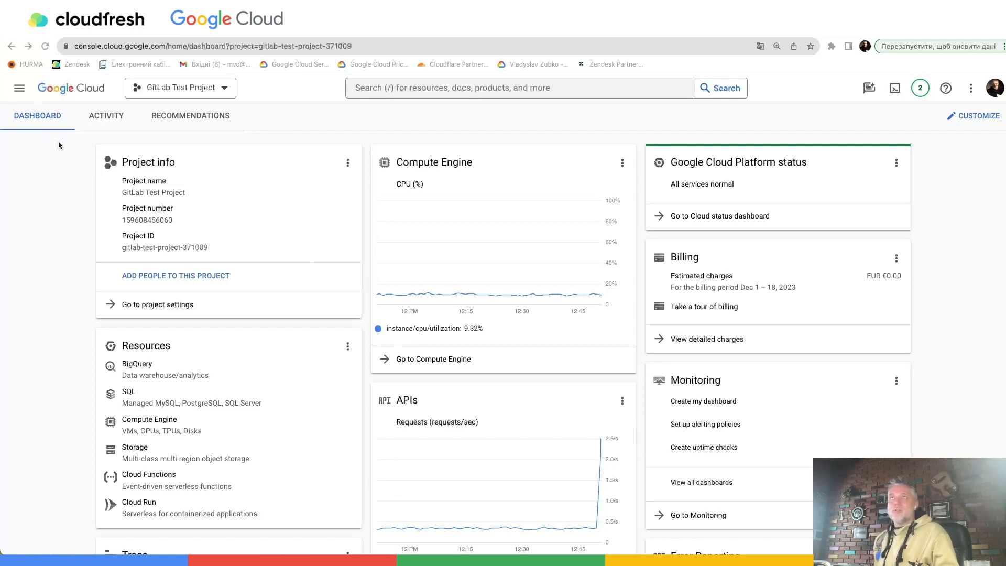
- Open Migration Center for the project and go to its initial cost estimates
left_click(19, 89)
mouse_move(33, 352)
scroll(33, 352, "down", 15)
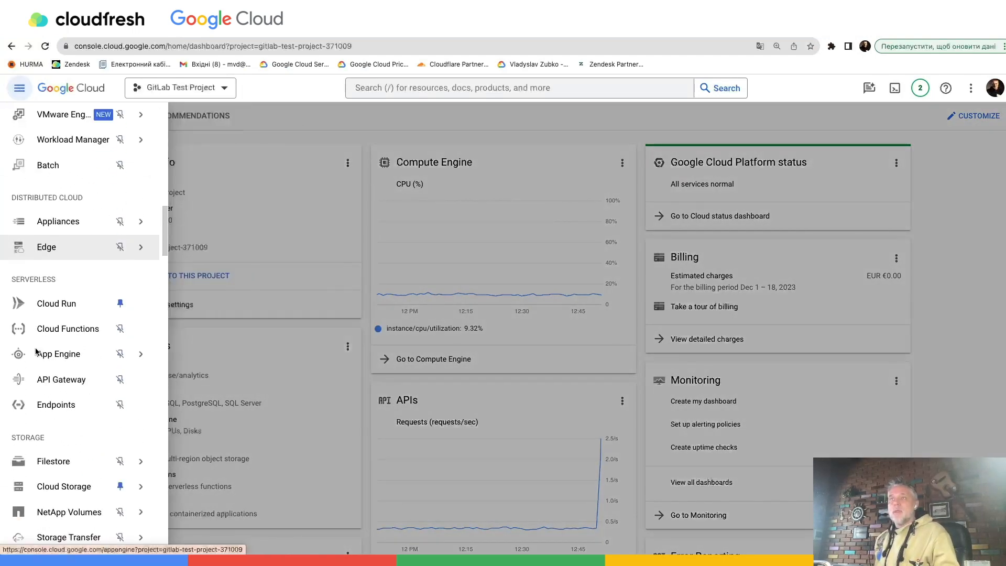
scroll(36, 348, "down", 7)
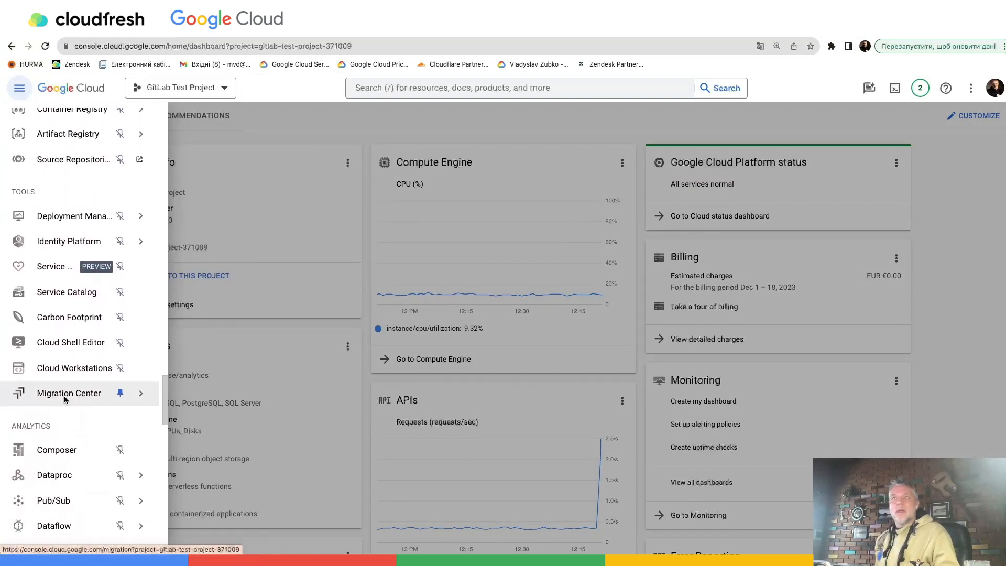
left_click(64, 394)
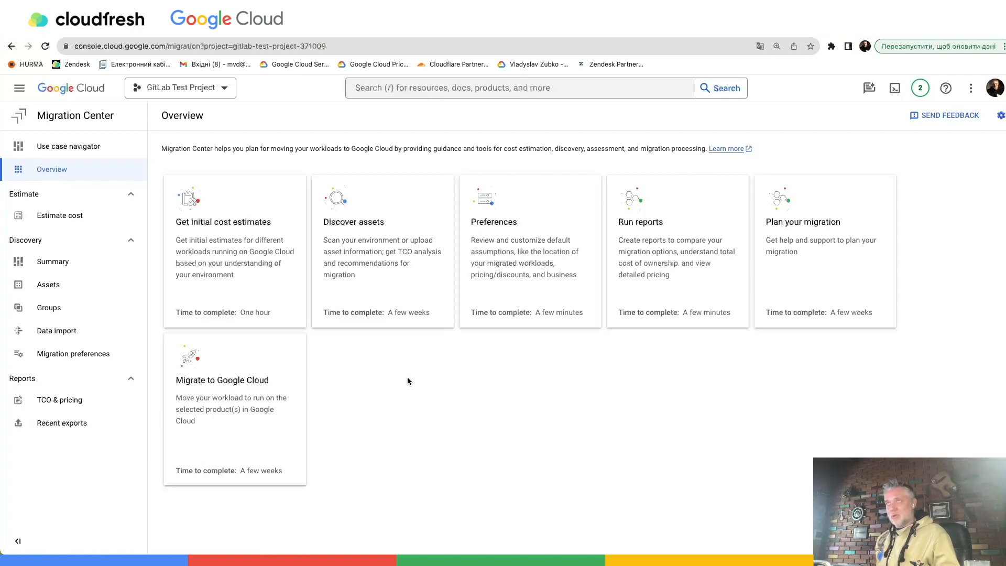
left_click(220, 263)
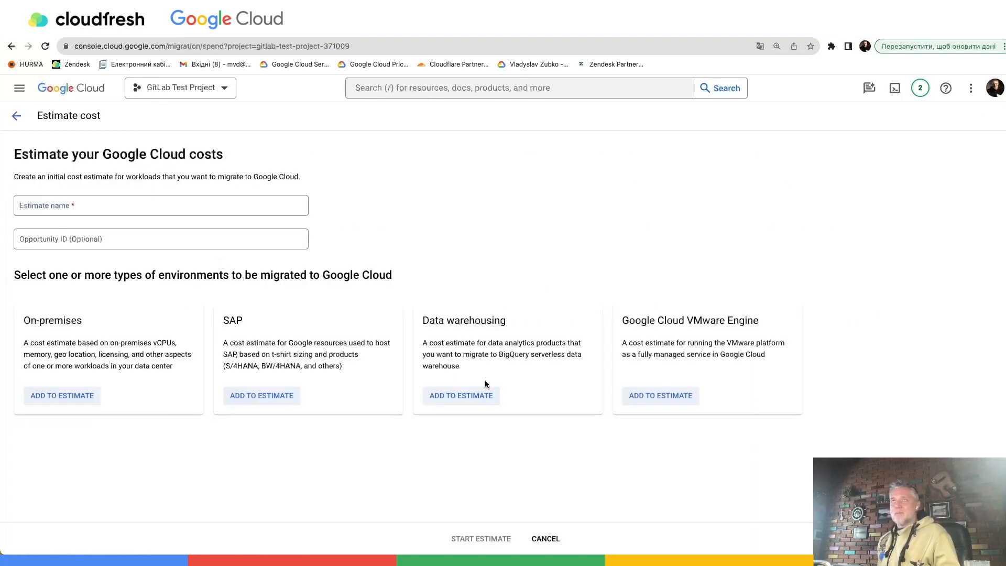
- Name the estimate "Test estimation 1", add the On-premises environment and start the estimate
left_click(91, 205)
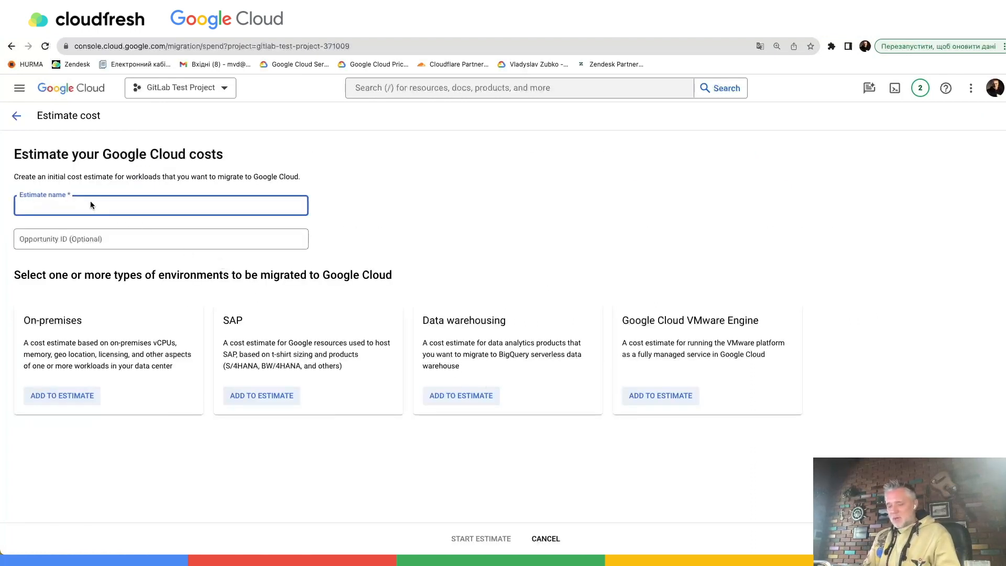
type("Test ")
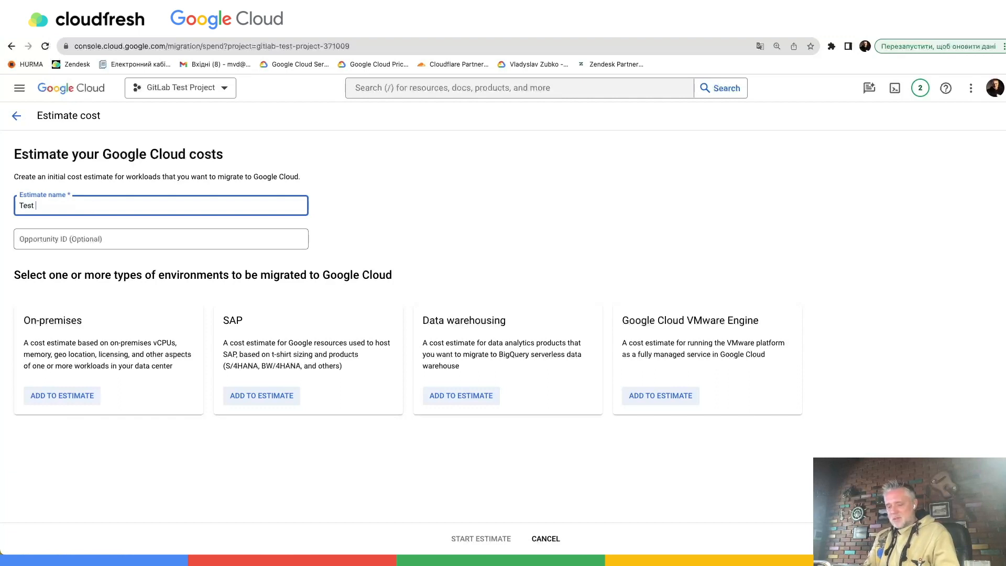
type("estimation 1")
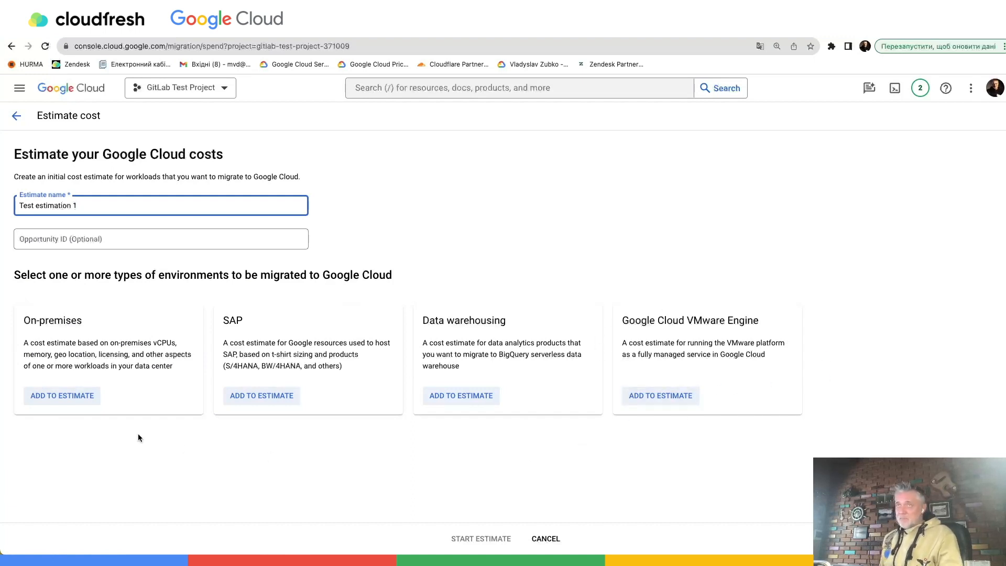
left_click(63, 397)
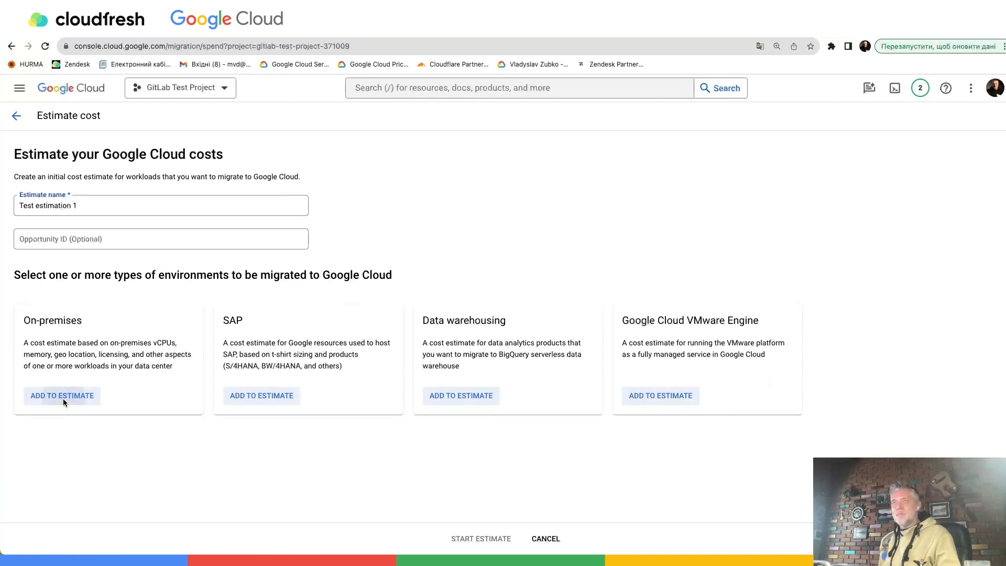
left_click(481, 538)
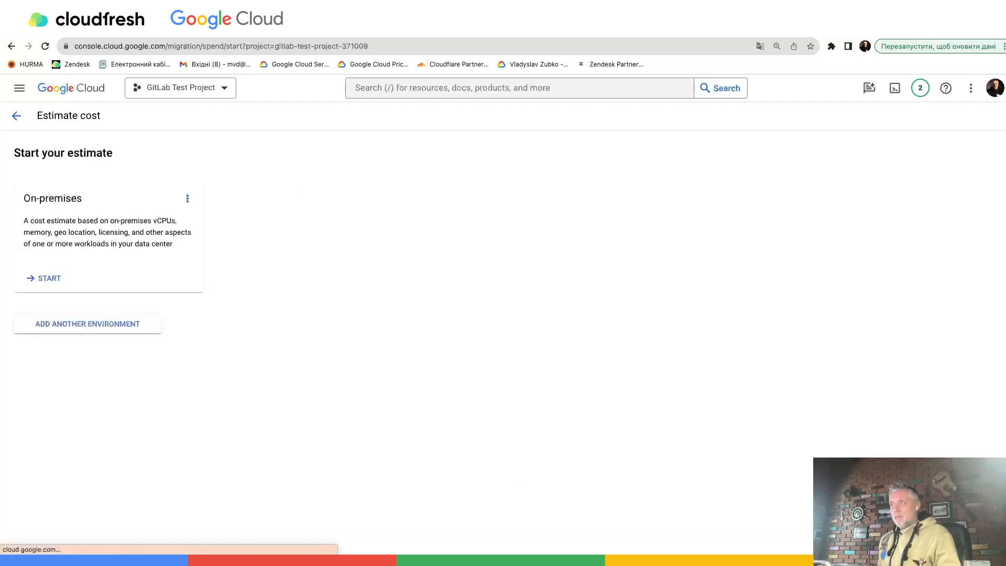
- Begin the On-premises estimate with Europe as the workload location and continue to Infrastructure
left_click(44, 279)
left_click(500, 257)
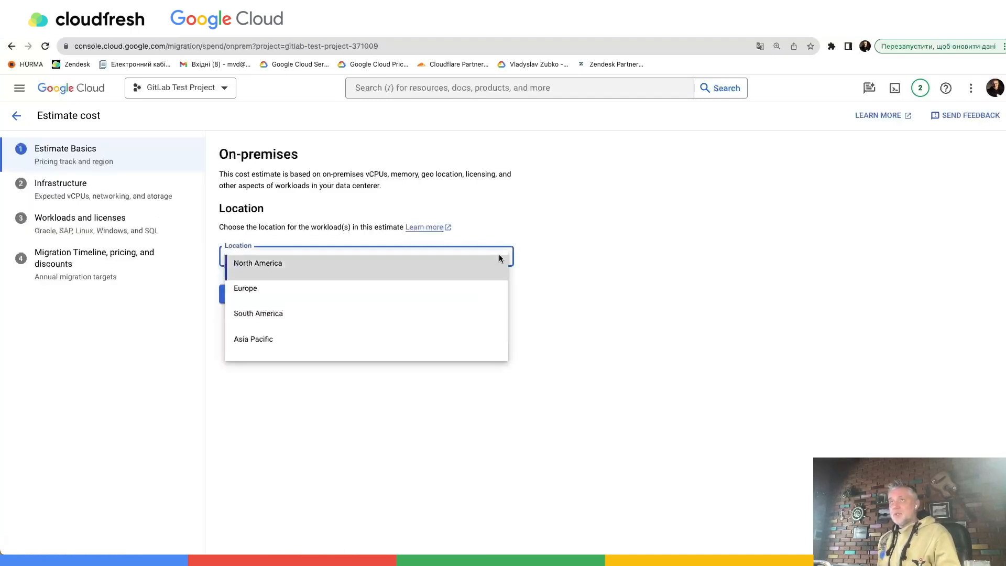
left_click(375, 287)
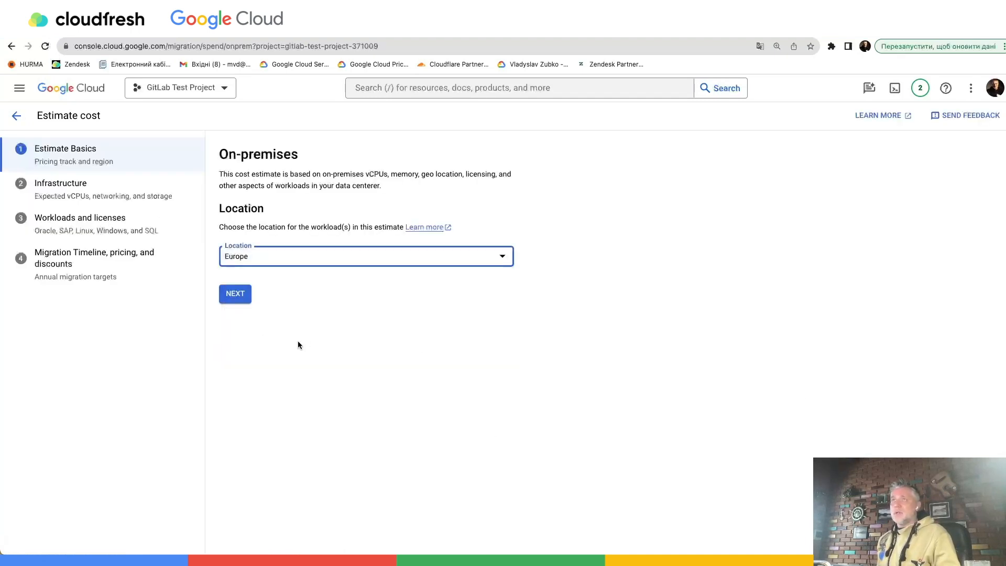
left_click(236, 301)
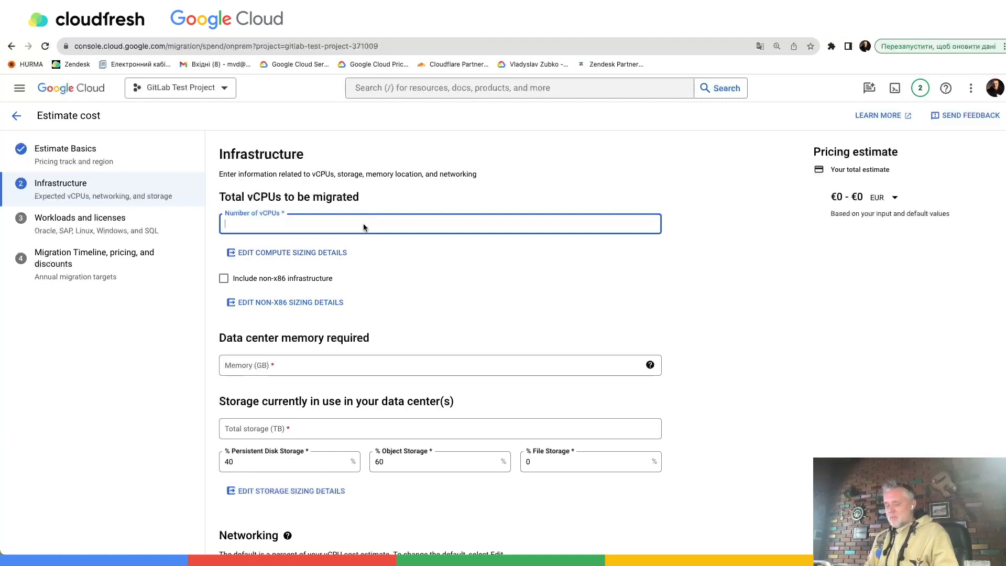
- Set the number of vCPUs to migrate to 120 and save the default compute sizing details
type("120")
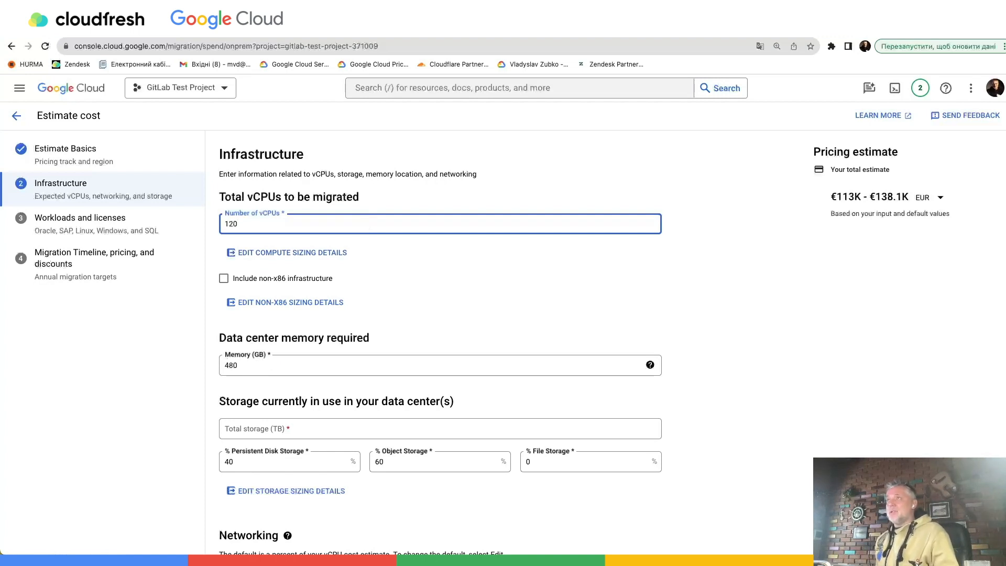
left_click(515, 287)
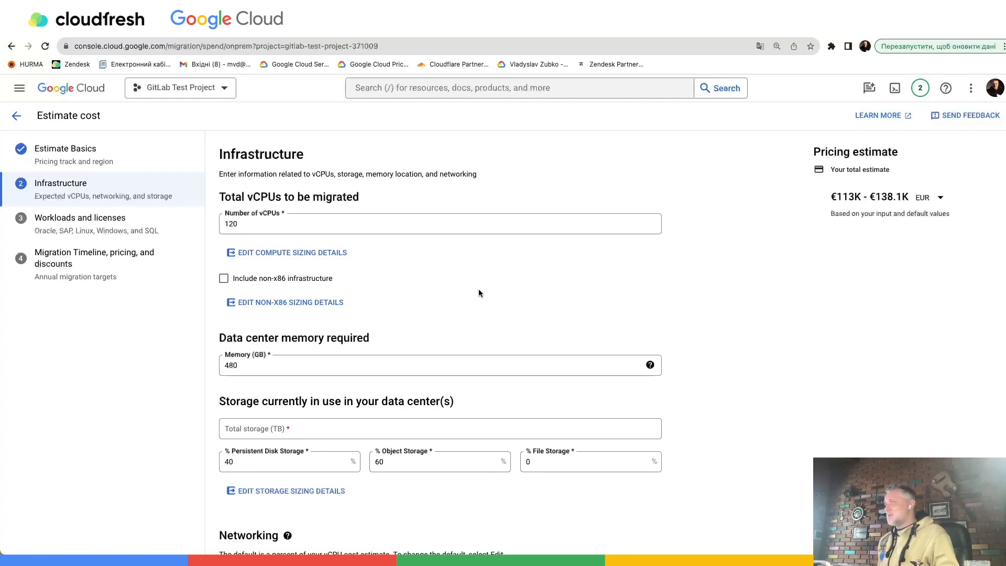
left_click(283, 253)
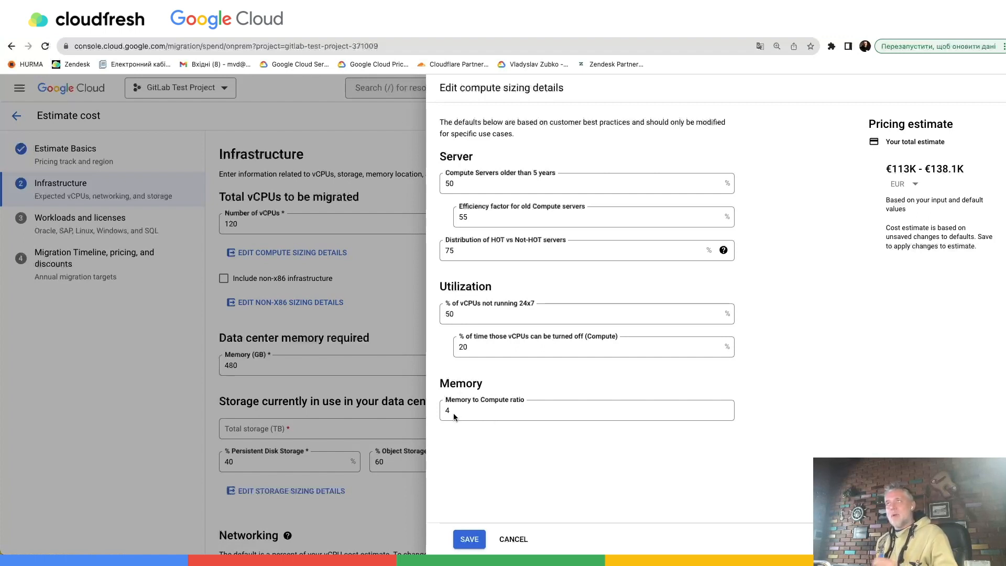
left_click(469, 540)
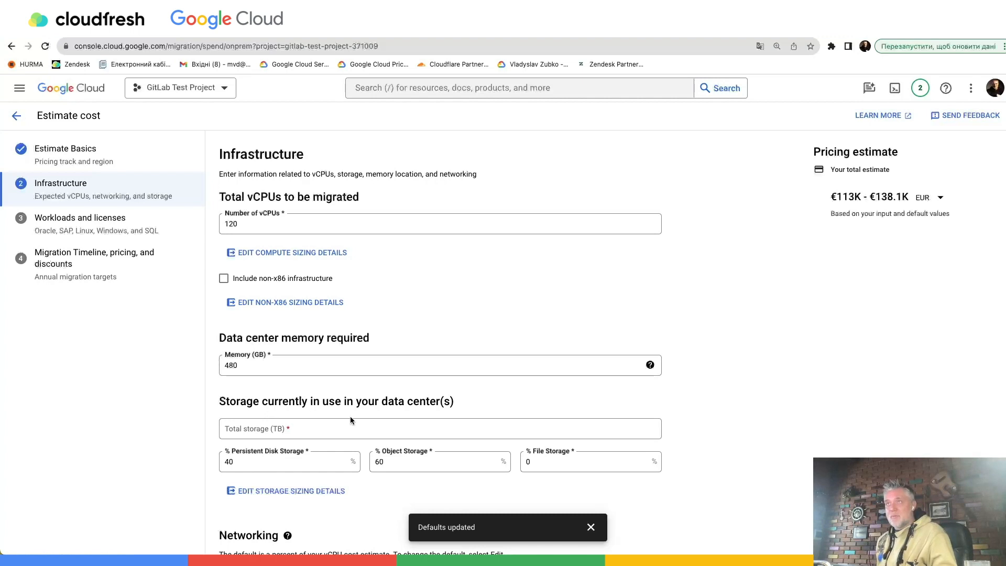
- Set the total storage in use in the data centers to 20 TB
scroll(350, 419, "down", 3)
left_click(299, 338)
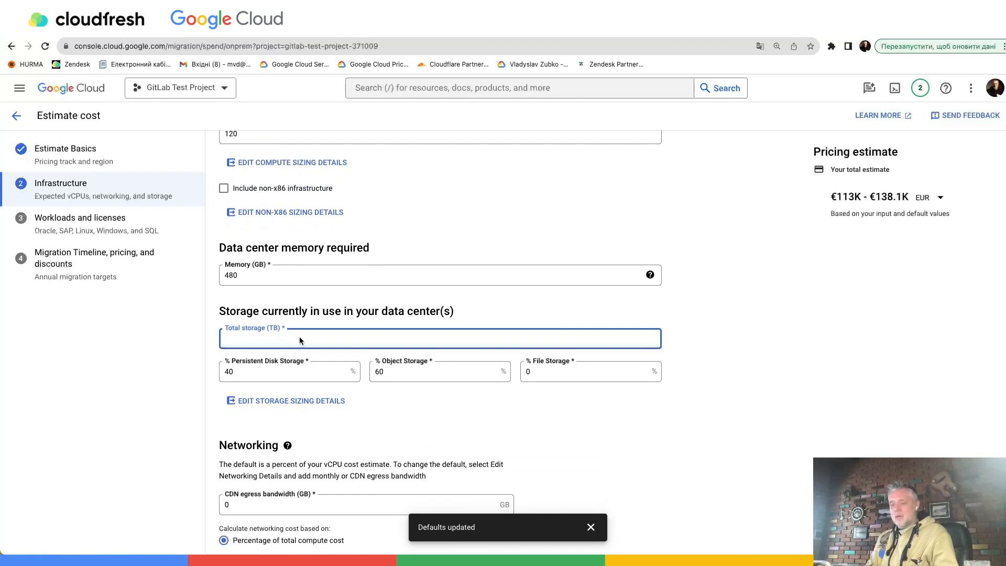
type("0")
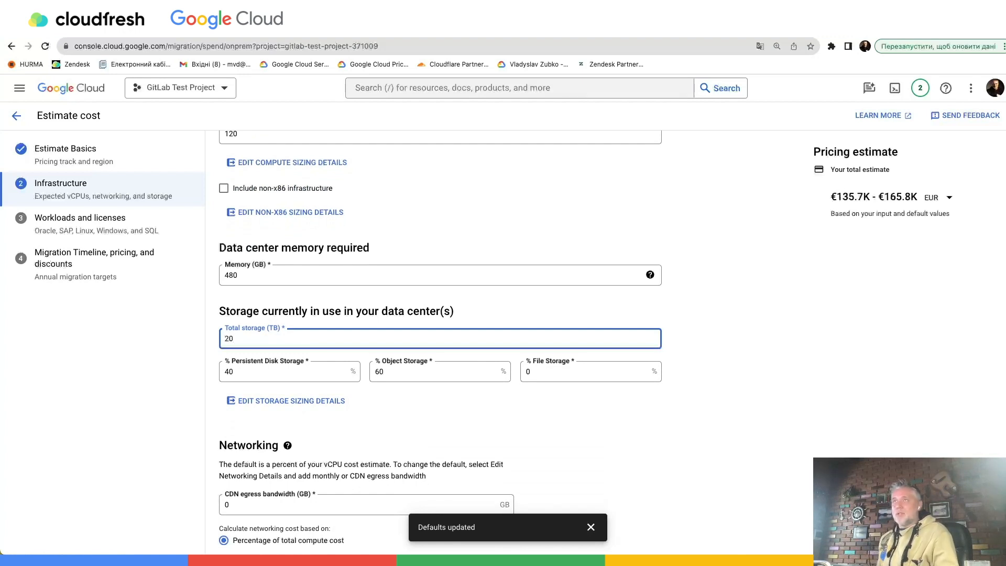
left_click(438, 395)
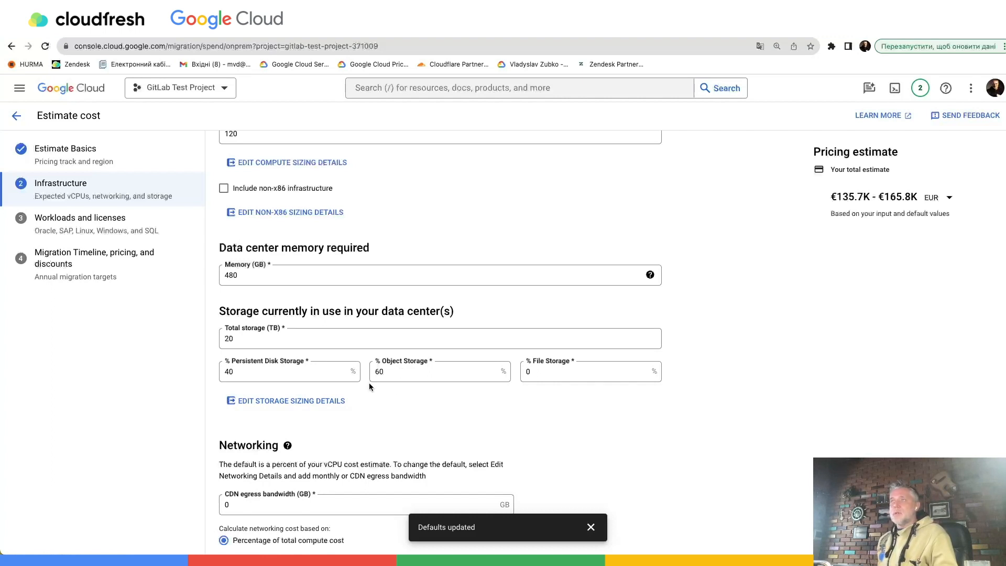
- Try basing the networking cost on monthly network bandwidth, and switch back to percentage of total compute cost
scroll(507, 413, "down", 2)
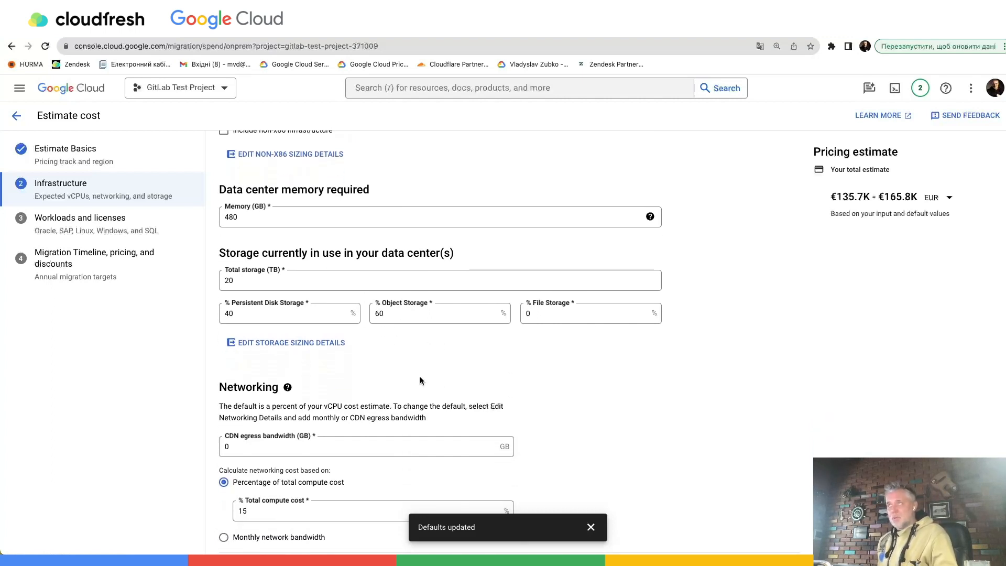
scroll(546, 427, "down", 1)
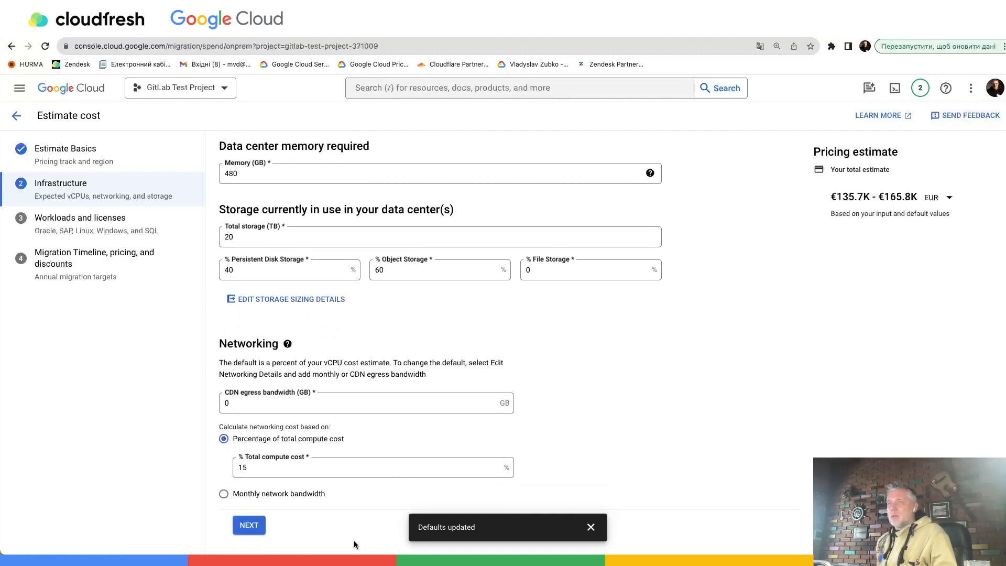
left_click(222, 493)
scroll(312, 485, "down", 1)
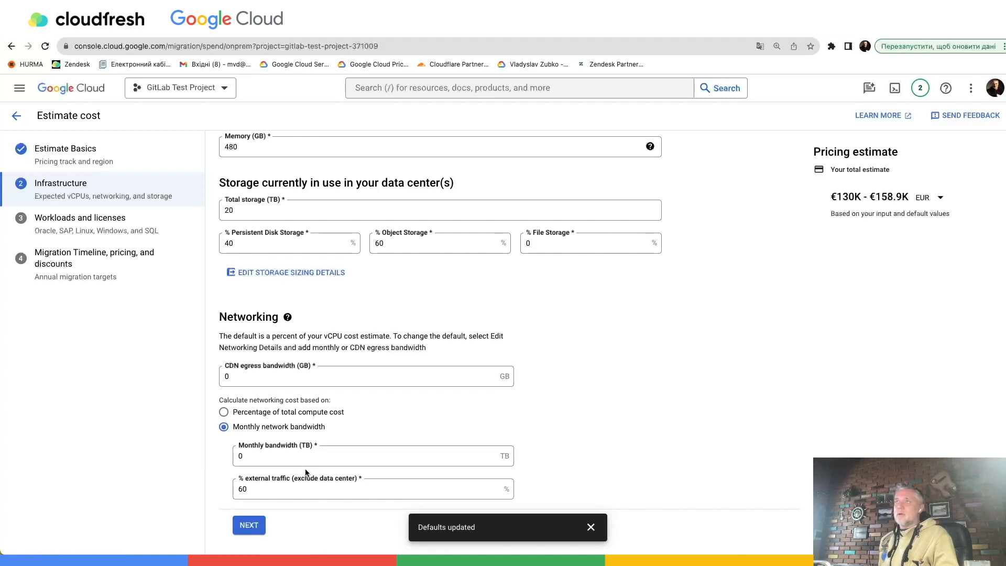
left_click(224, 411)
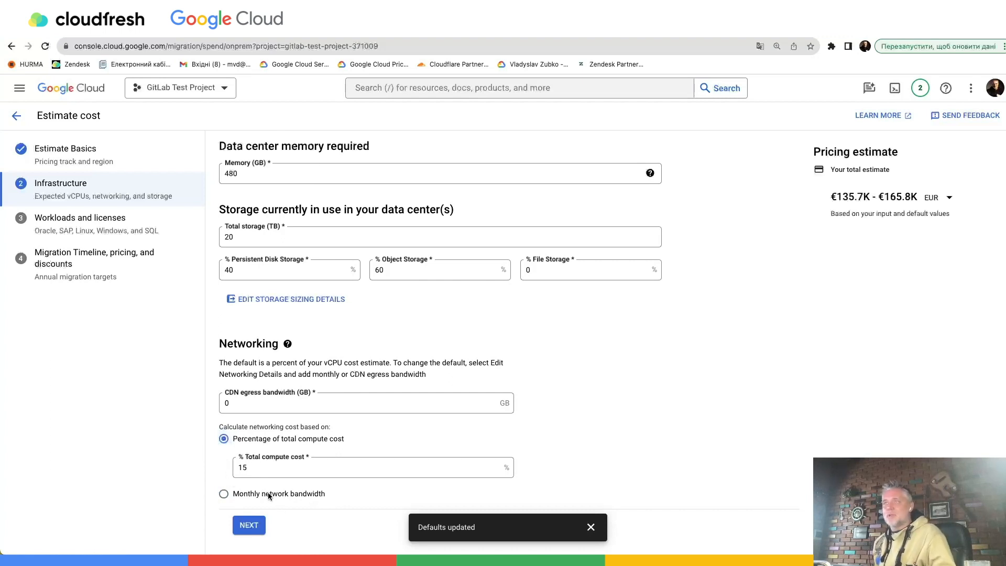
- Continue to Workloads and licenses and add Linux OS with the free Linux options and Red Hat Enterprise Linux
left_click(243, 527)
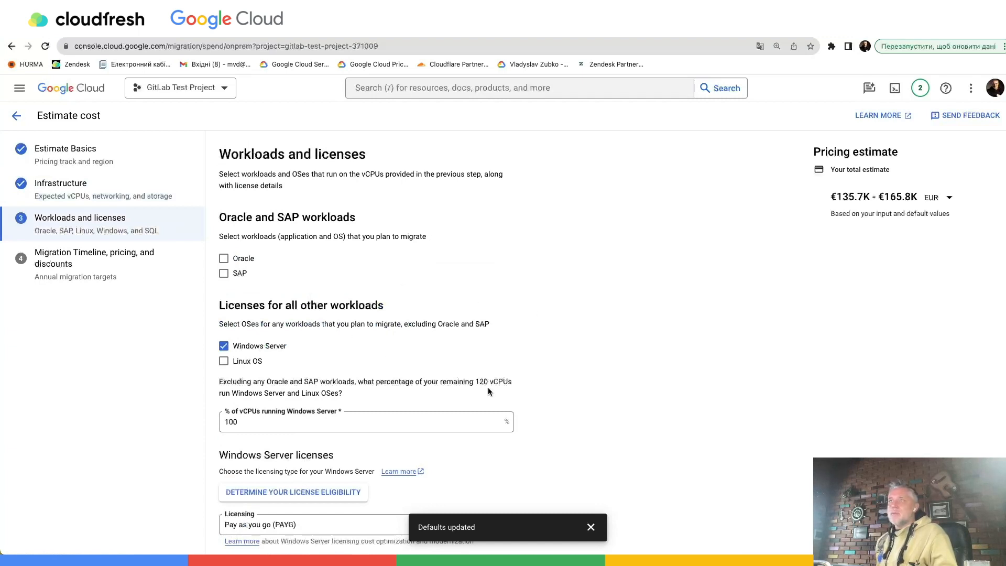
scroll(488, 388, "down", 4)
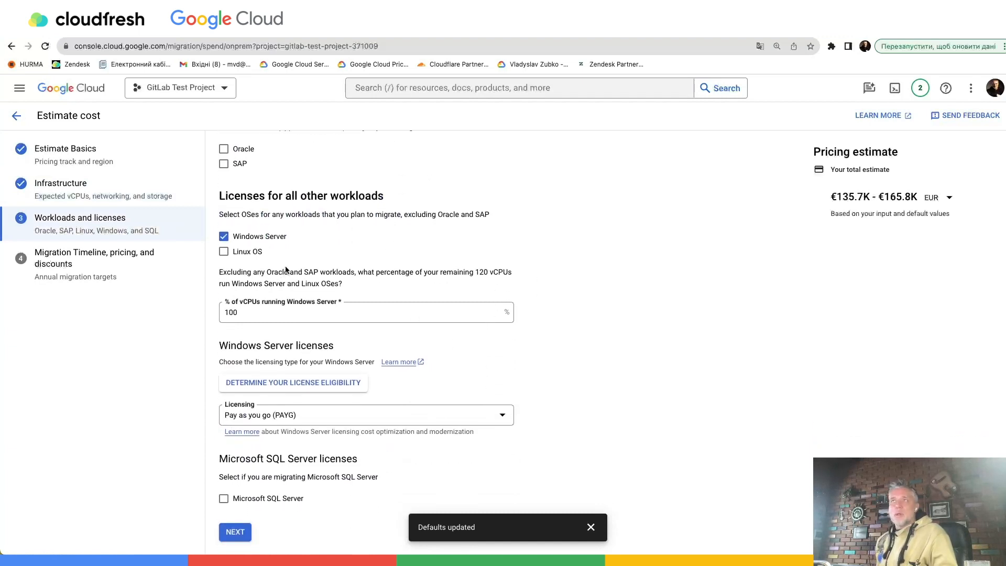
left_click(223, 252)
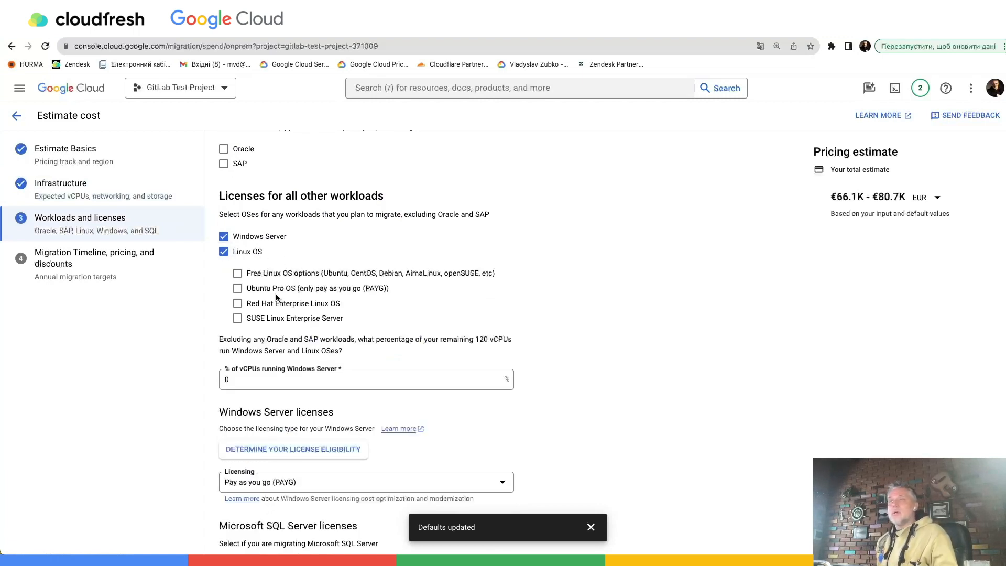
left_click(237, 274)
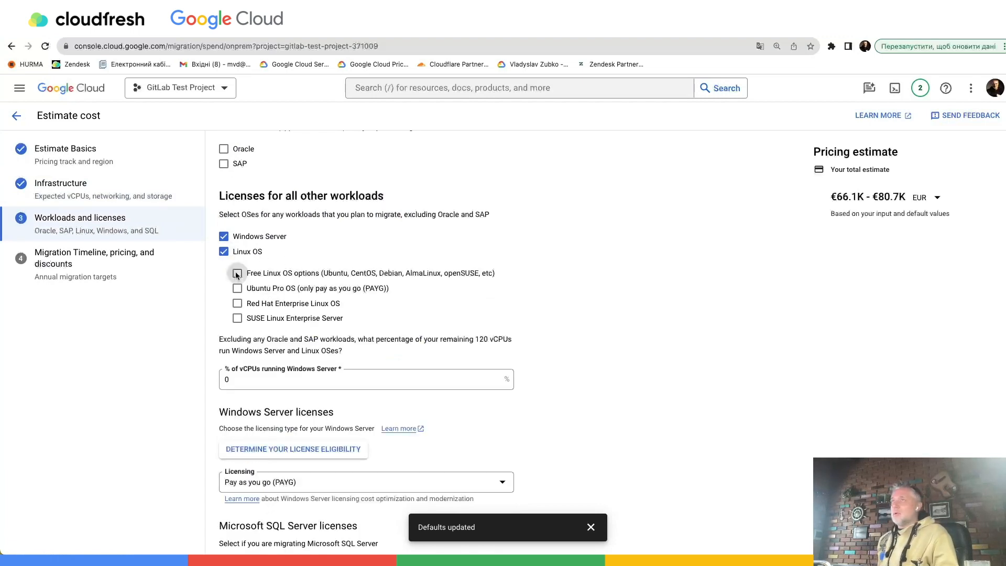
left_click(237, 304)
- Split the vCPUs as 30% Windows Server, 50% free Linux OS and 20% Red Hat Enterprise Linux OS
left_click(285, 383)
left_click_drag(286, 382, 212, 382)
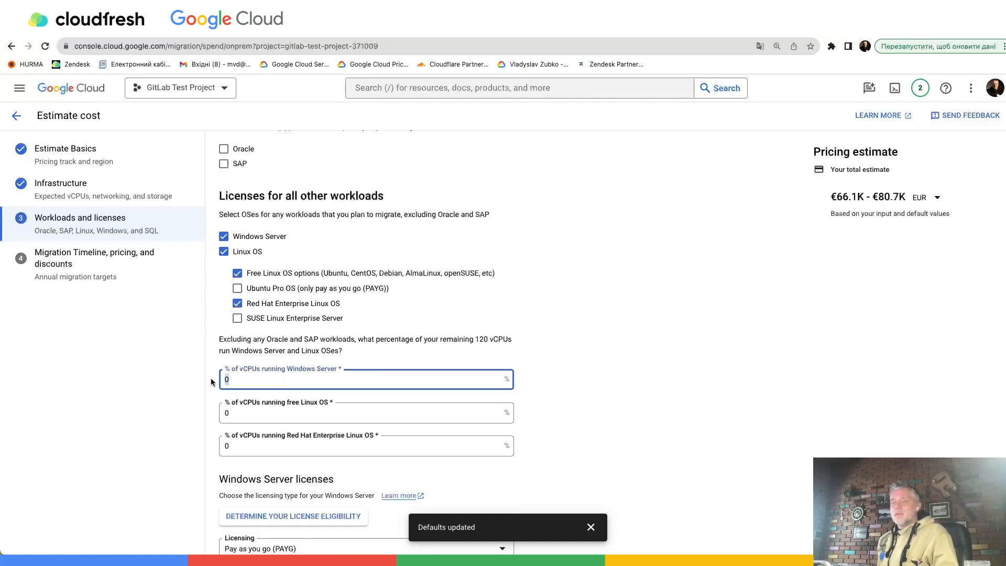
type("30")
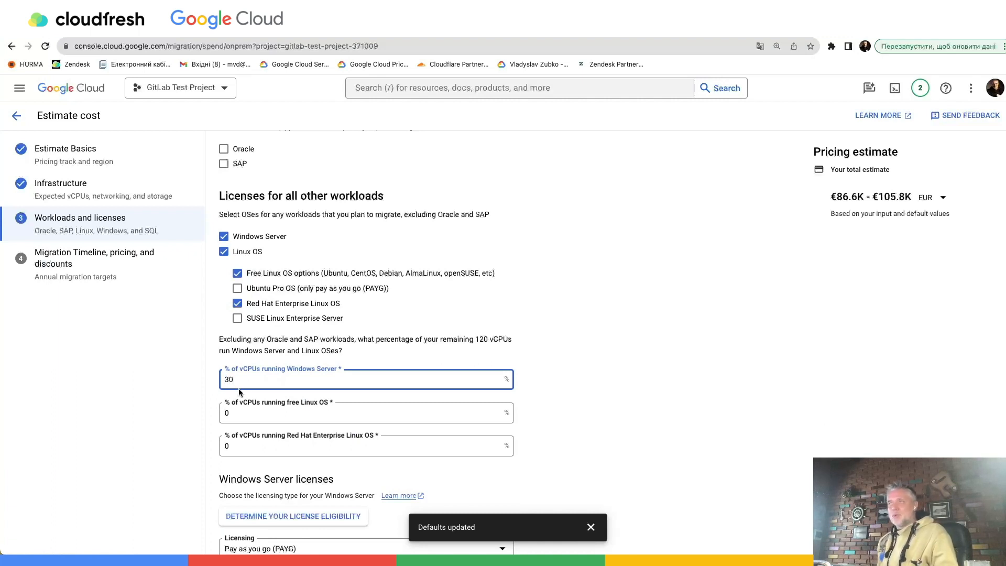
left_click(257, 415)
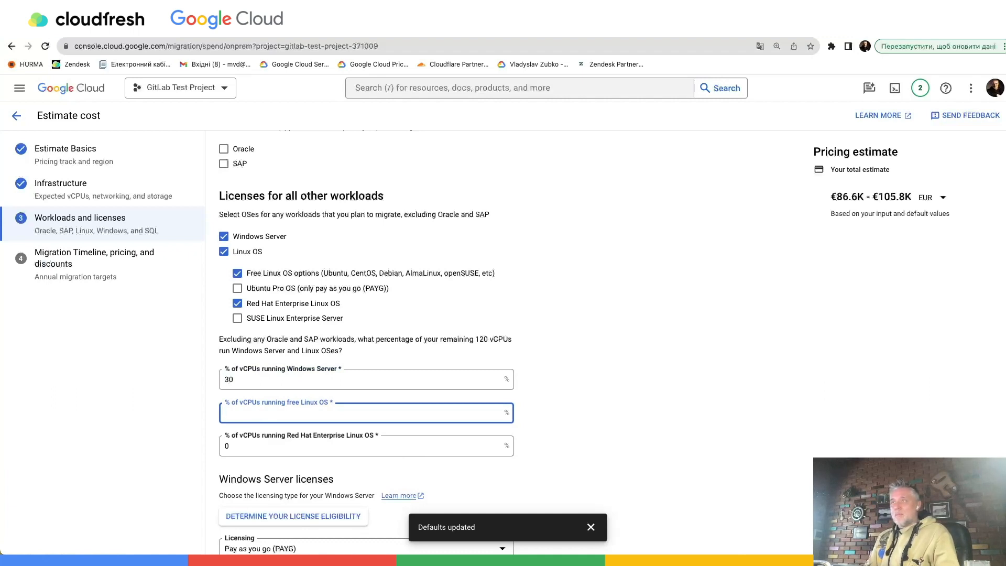
type("50")
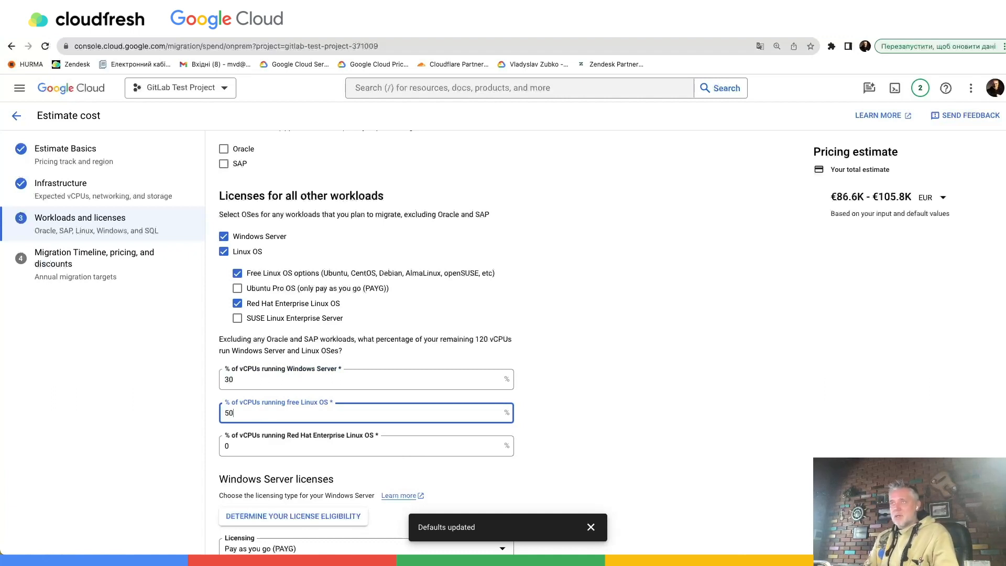
left_click(253, 445)
key("BackSpace")
type("20")
left_click(586, 436)
- Include Microsoft SQL Server in the licenses and set its Standard Edition share to 100%
scroll(576, 434, "down", 5)
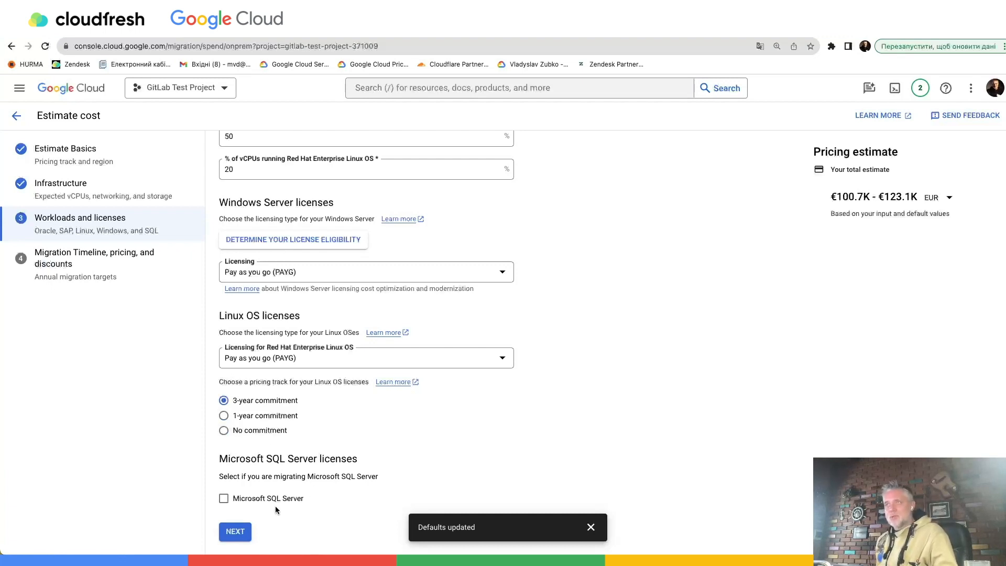
left_click(223, 498)
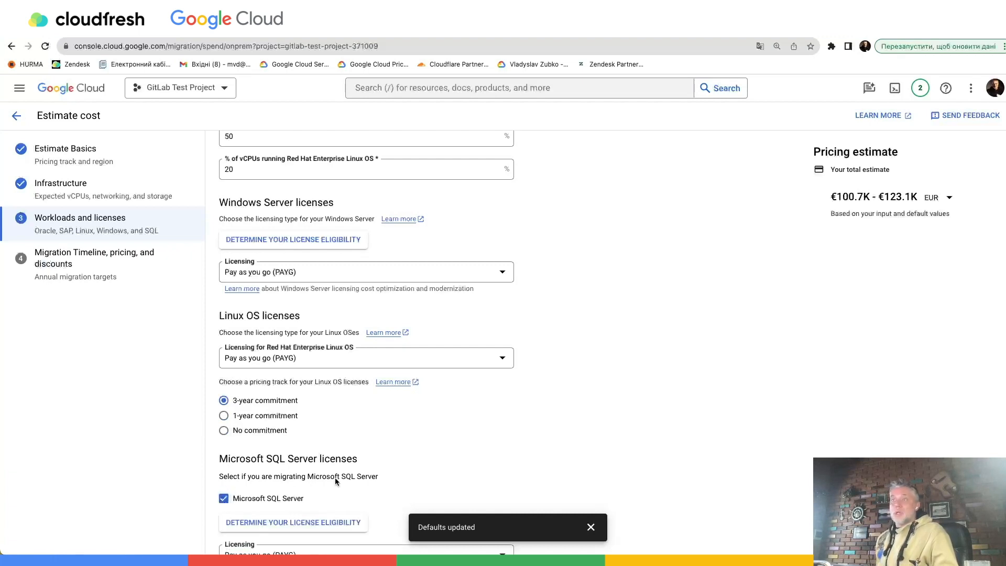
scroll(335, 479, "down", 4)
scroll(353, 456, "down", 1)
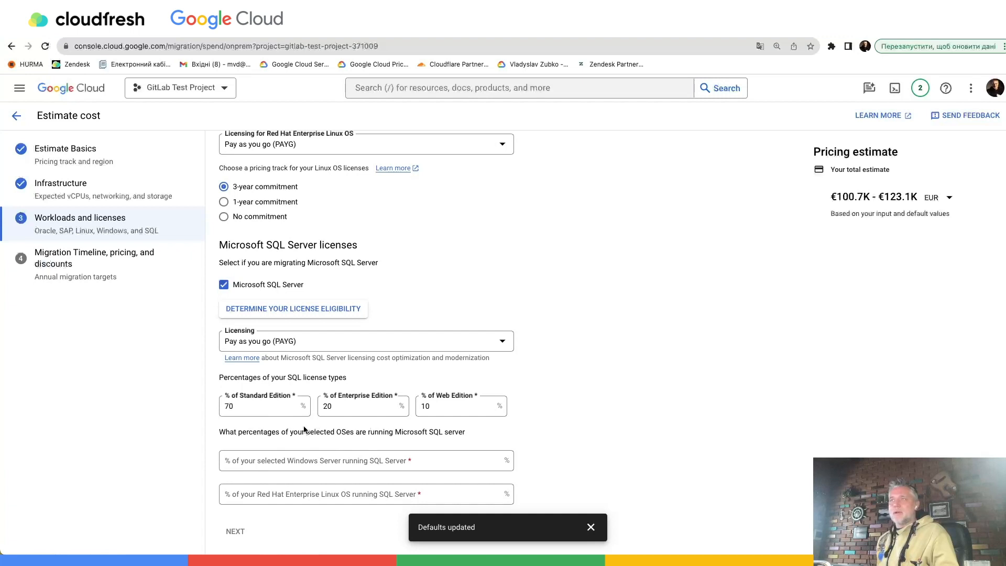
left_click(254, 406)
key("super+a")
type("100")
- Set the SQL Server Enterprise Edition and Web Edition shares to 0% each
left_click(343, 410)
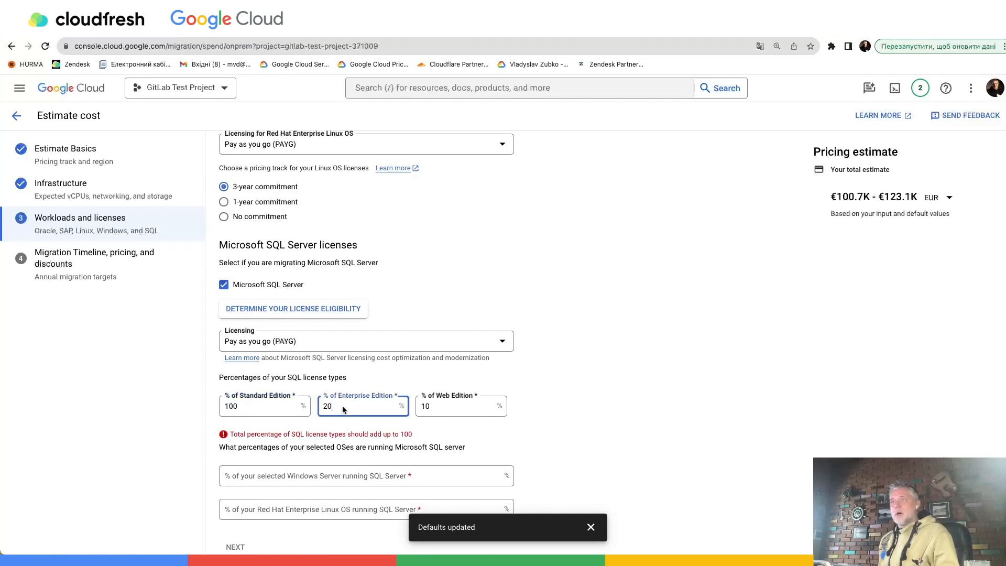
key("BackSpace")
key("BackSpace")
type("0")
left_click(434, 406)
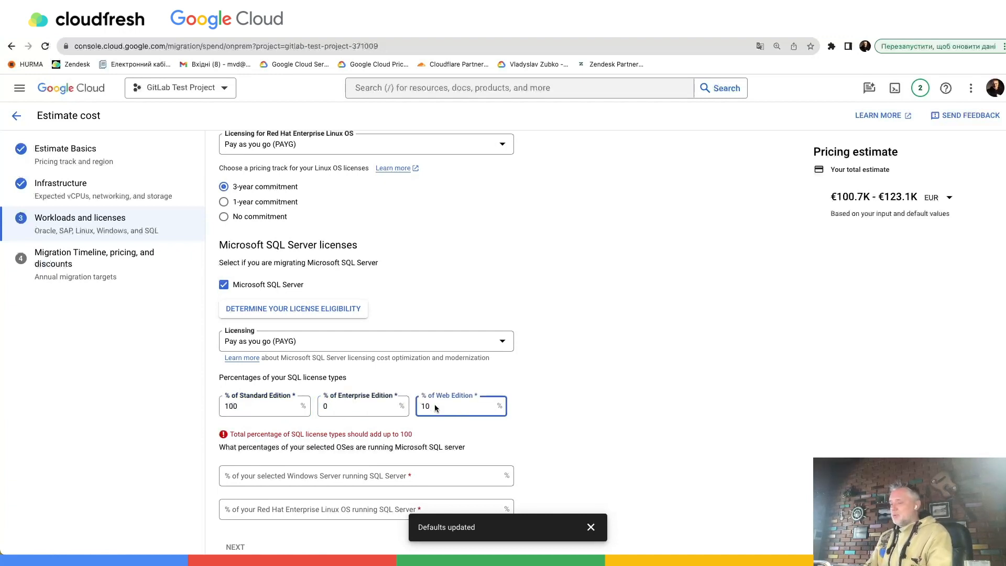
key("BackSpace")
key("BackSpace")
type("0")
left_click(566, 412)
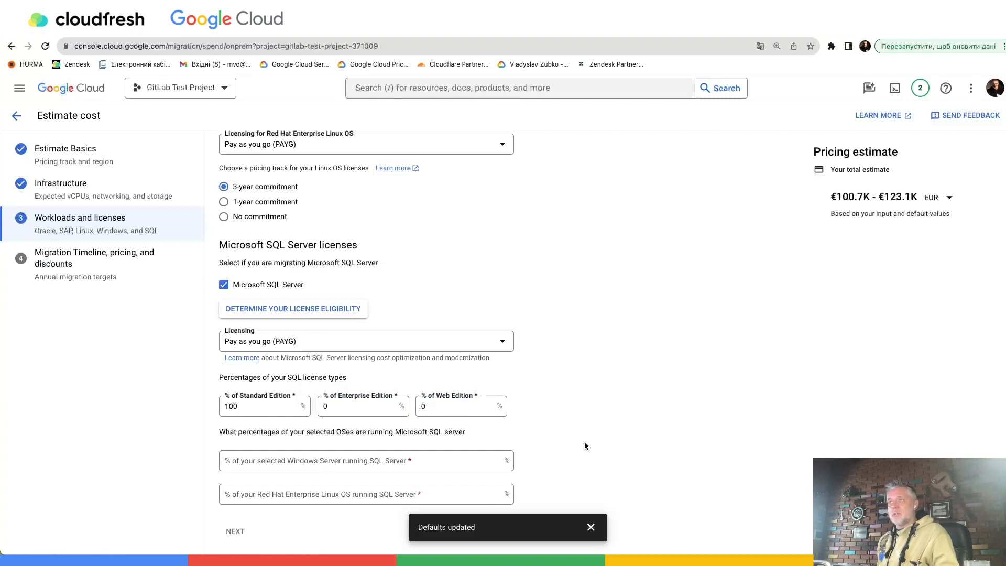
- Set SQL Server usage to 10% of the selected Windows Server and 0% of Red Hat Enterprise Linux OS
left_click(301, 462)
type("10")
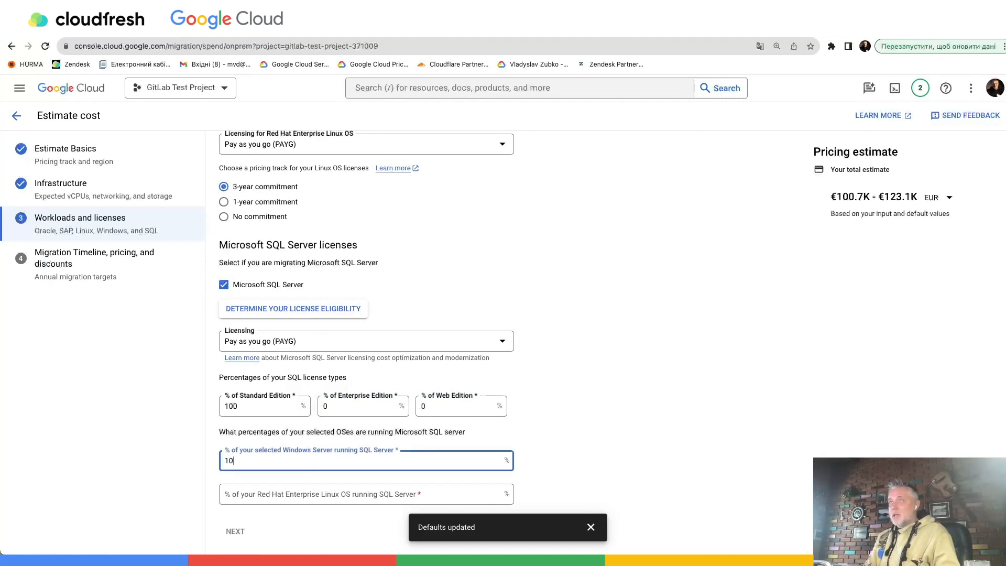
left_click(315, 495)
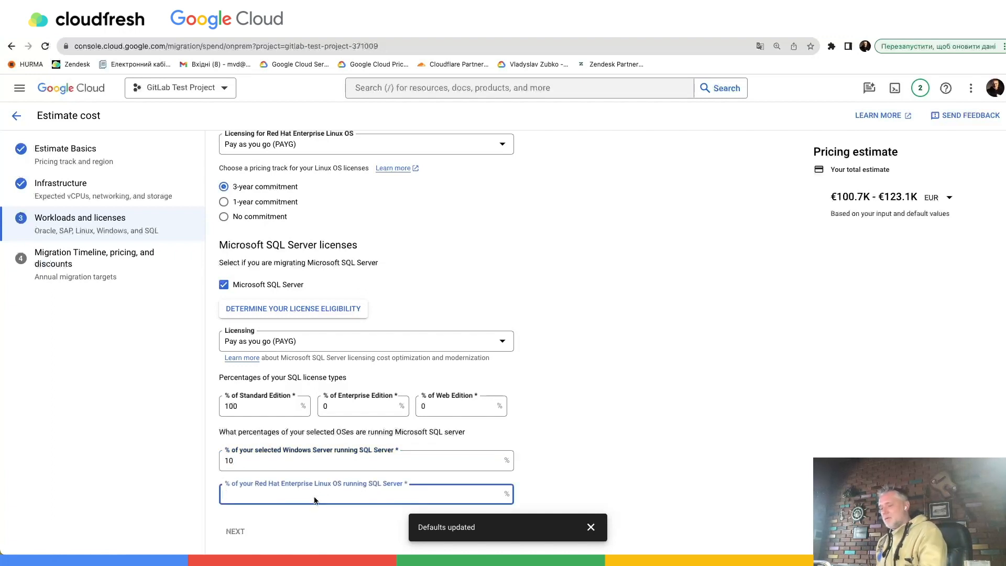
type("0")
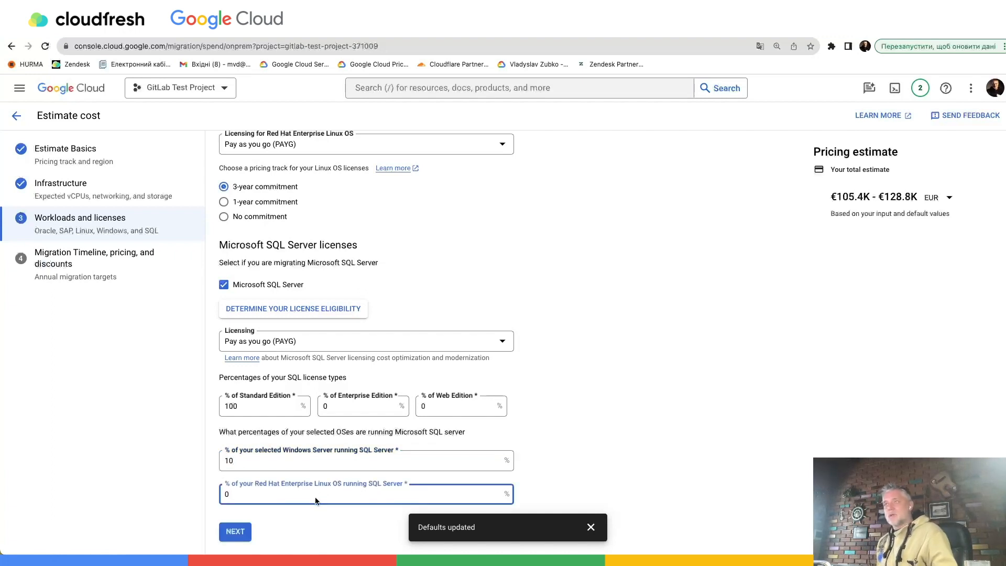
left_click(325, 523)
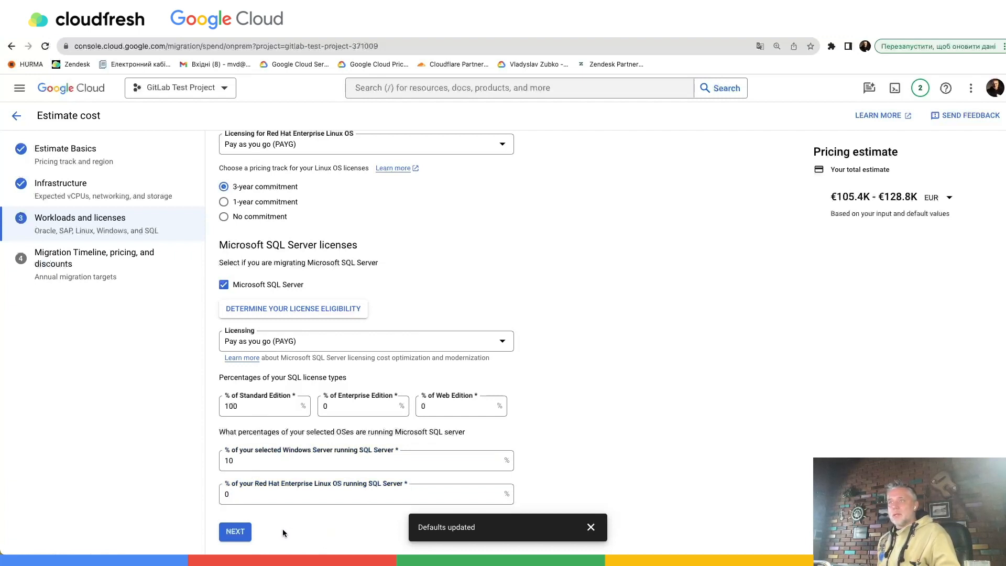
- Continue to Migration Timeline, pricing, and discounts and delete Years 2 to 5 from the percent migrated over time
left_click(231, 532)
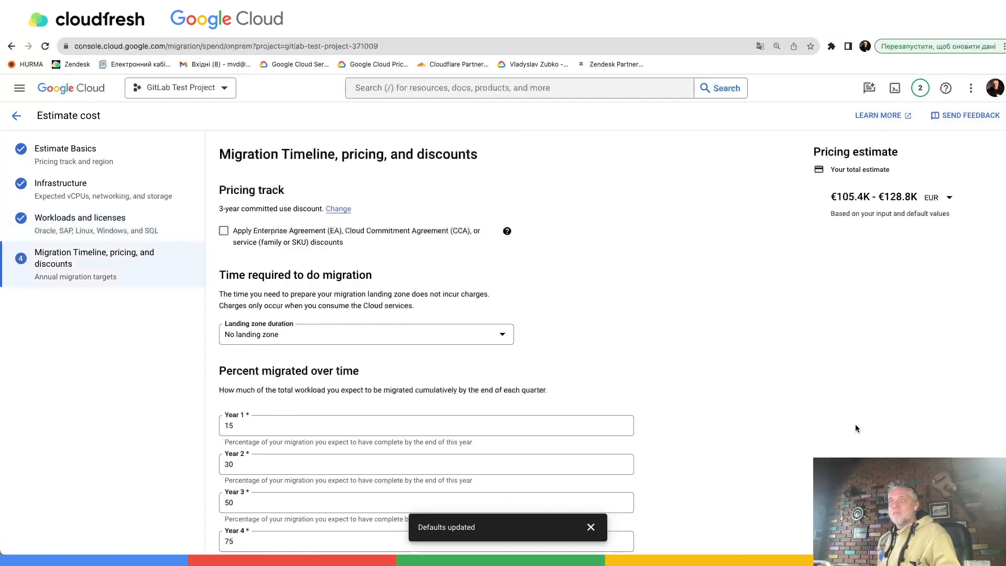
scroll(708, 446, "down", 3)
scroll(707, 448, "down", 1)
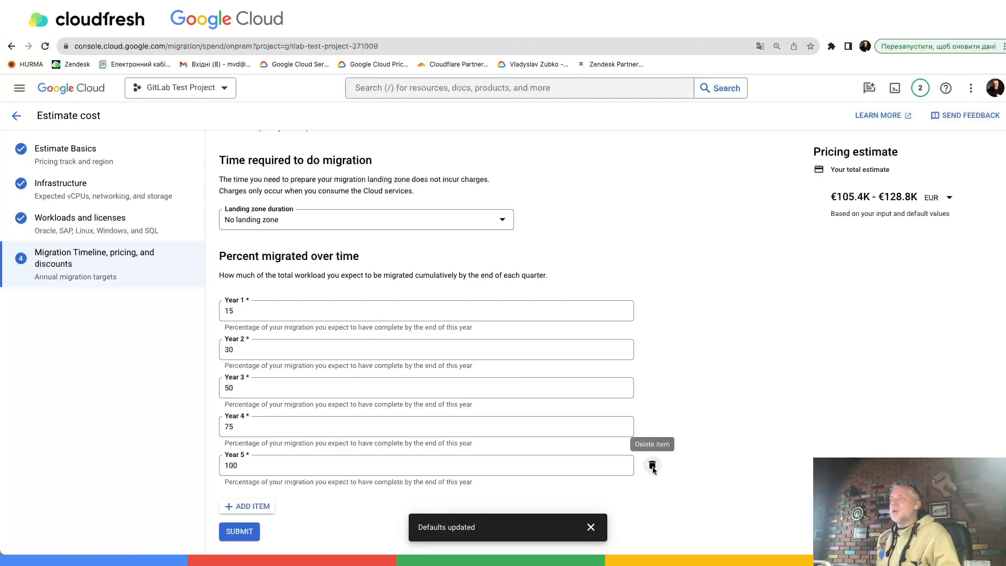
left_click(655, 462)
left_click(651, 475)
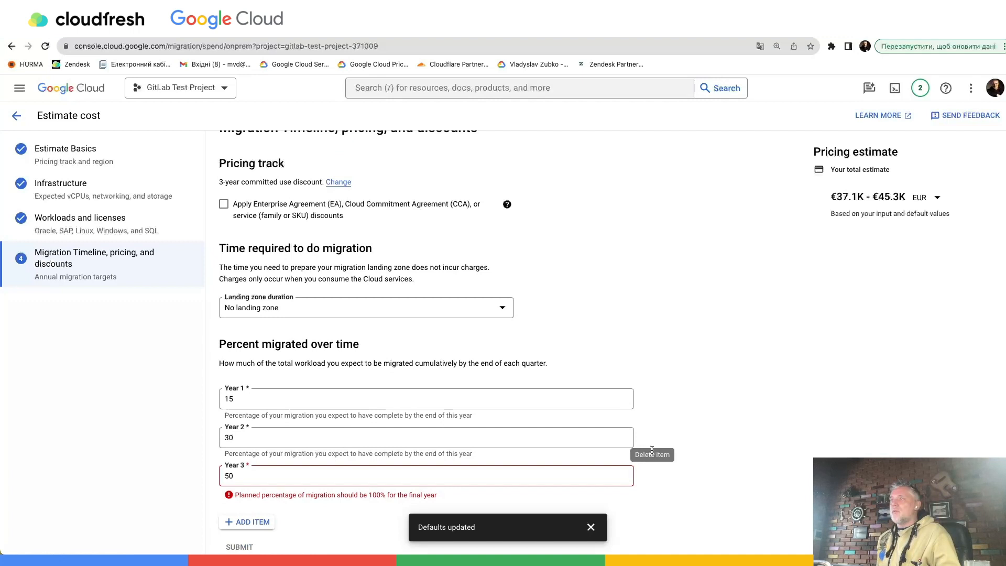
left_click(653, 475)
left_click(652, 465)
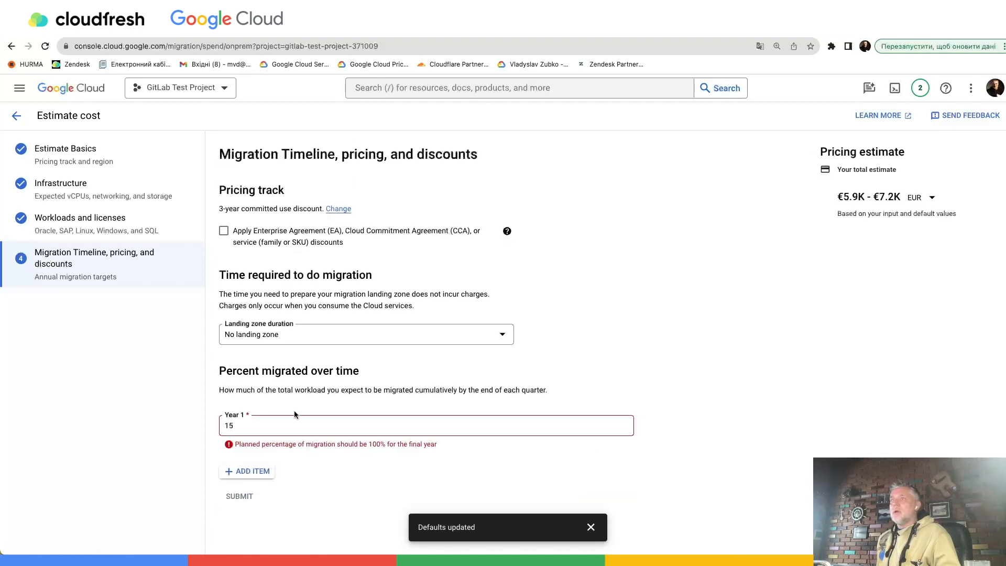
- Set the Year 1 migration percentage to 100 and submit the estimate
double_click(256, 430)
type("100")
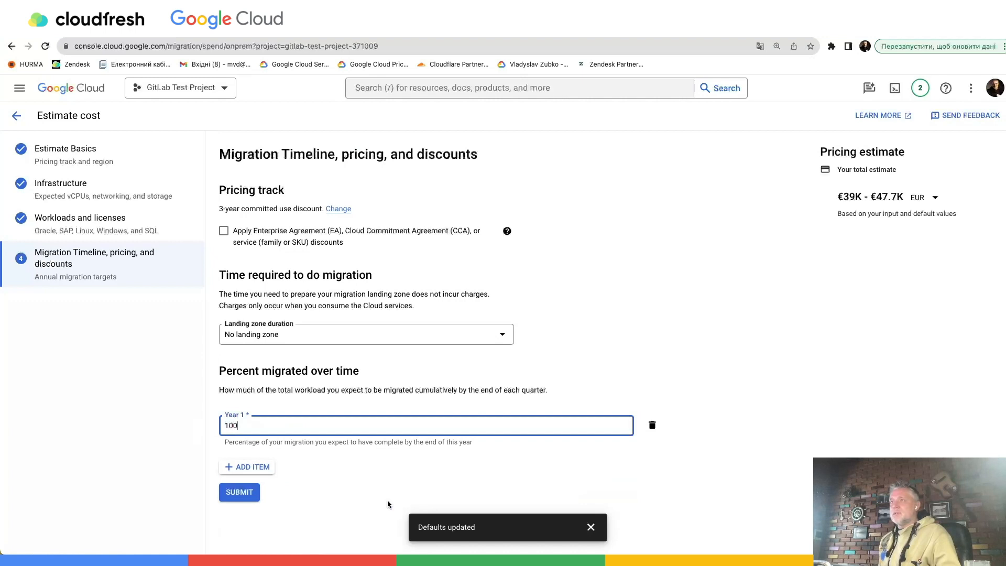
left_click(360, 479)
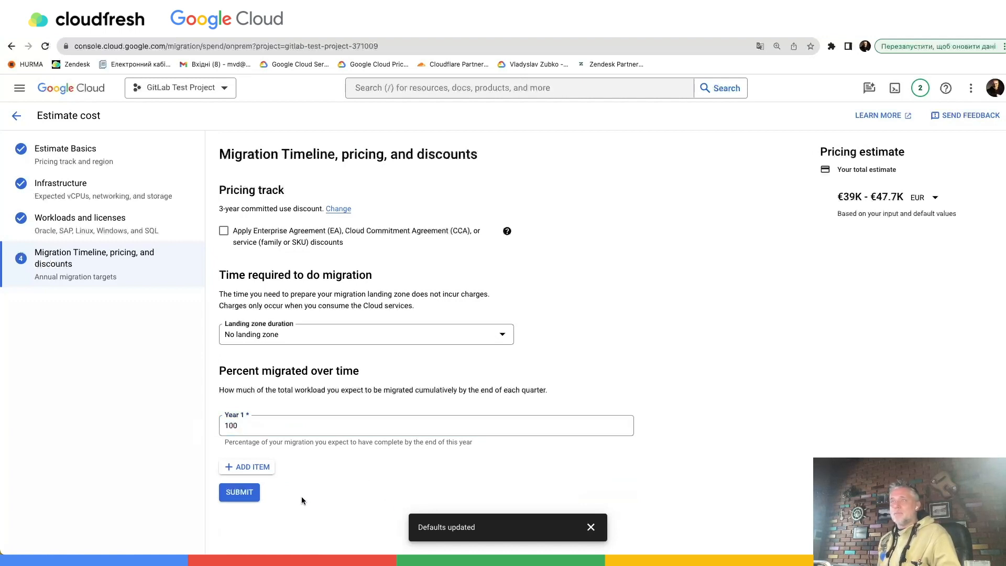
left_click(235, 493)
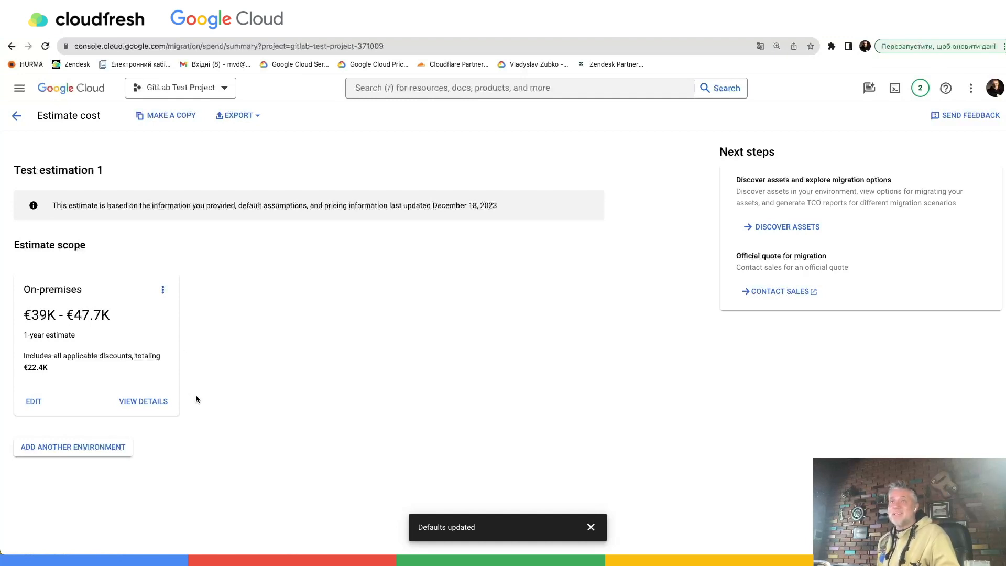
- Review the on-premises estimate's annual cost and price breakdown by product and infrastructure, then close the details and dismiss the notification
left_click(144, 402)
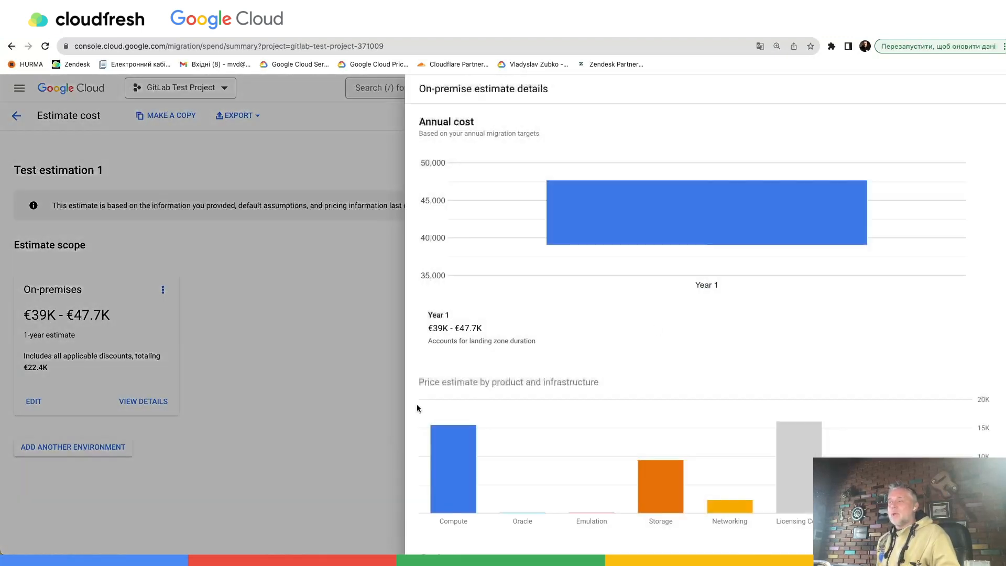
scroll(705, 361, "down", 3)
mouse_move(439, 385)
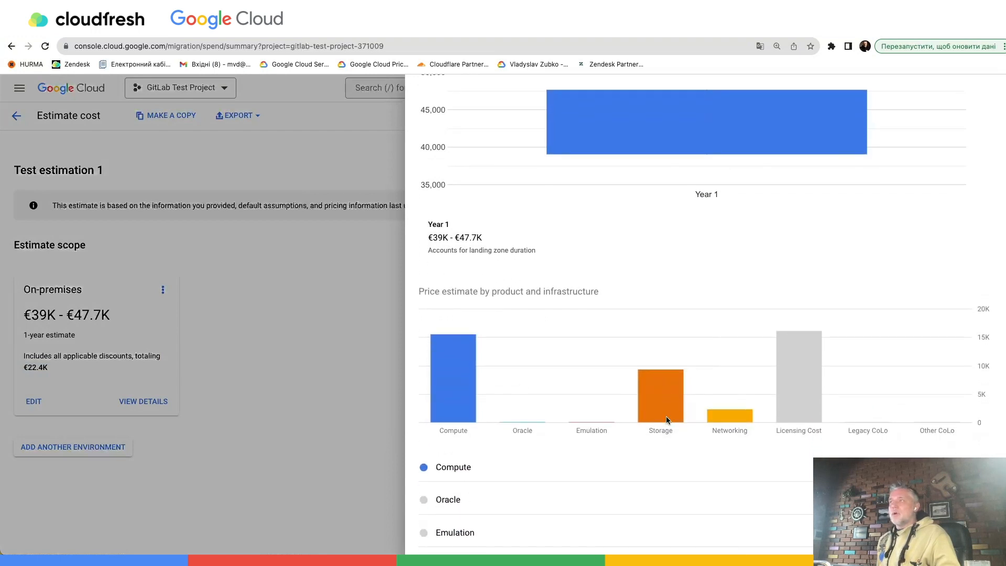
mouse_move(718, 412)
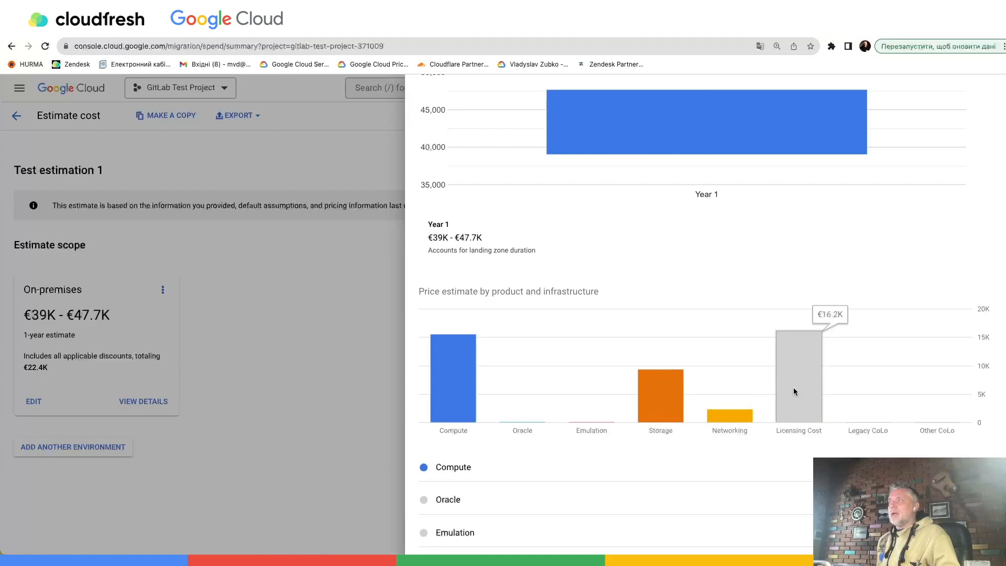
scroll(840, 325, "down", 3)
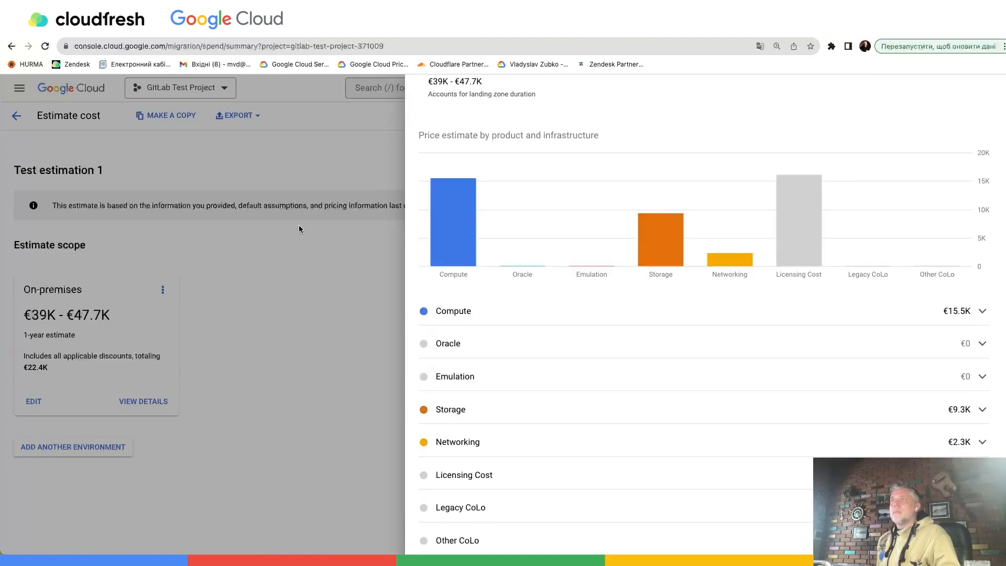
left_click(314, 242)
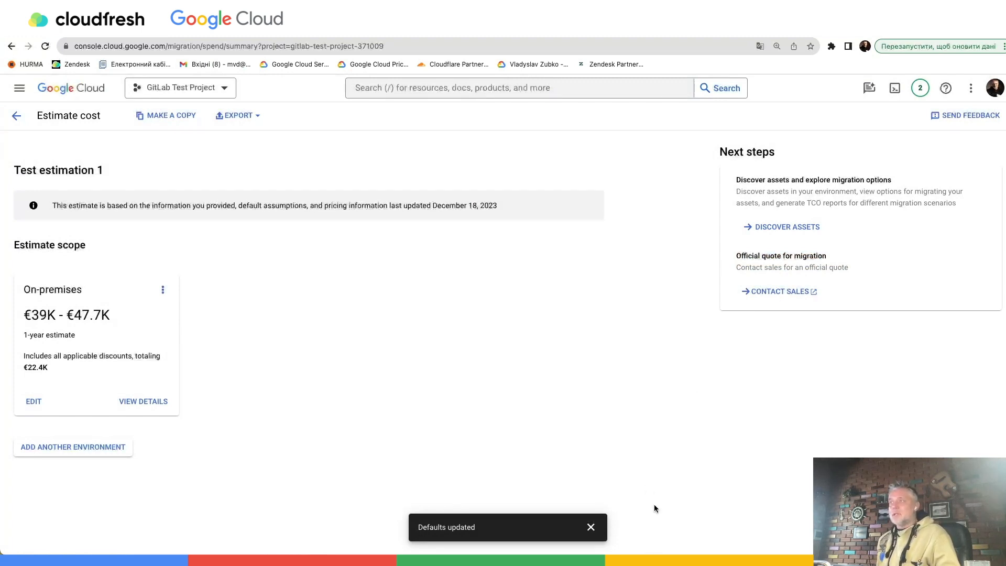
left_click(591, 527)
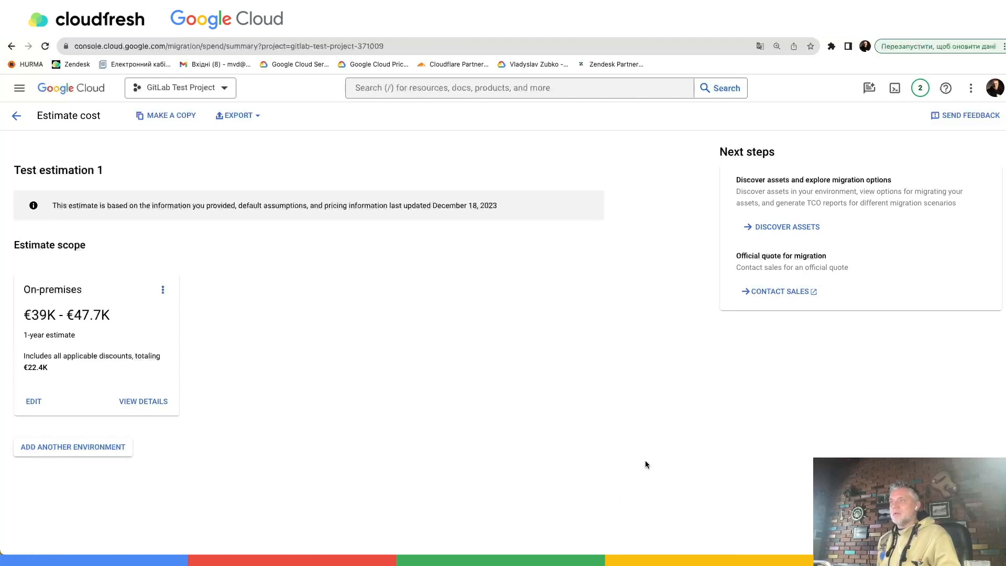